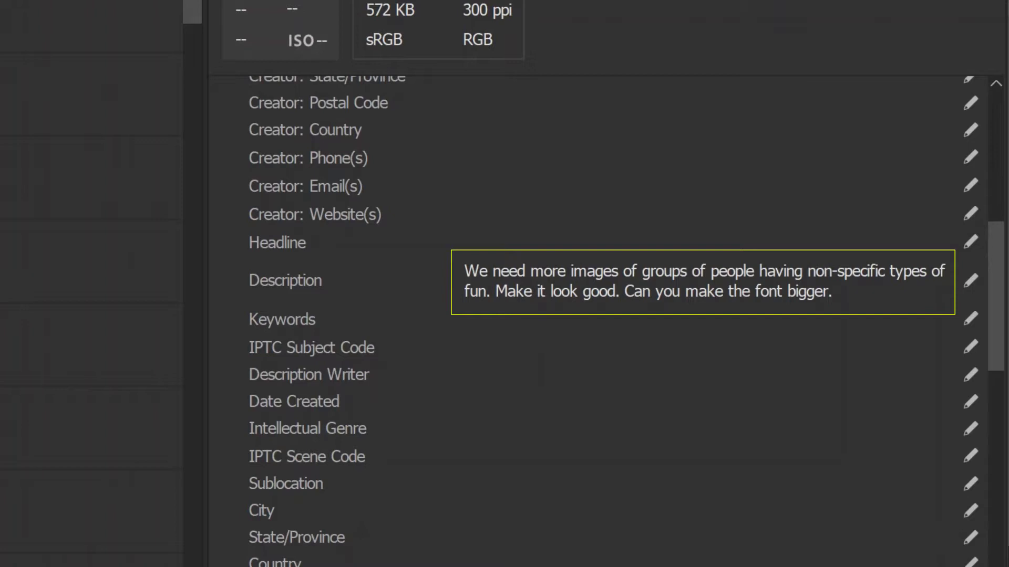
Step: Copy the canyon image's Description note in Bridge, the request for more group-of-people images
left_click(552, 278)
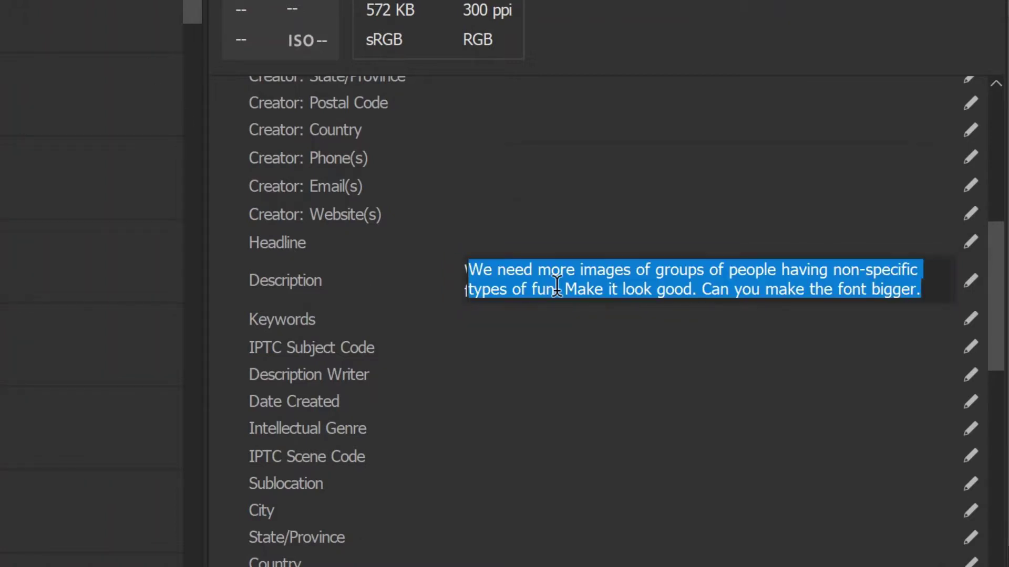
right_click(551, 278)
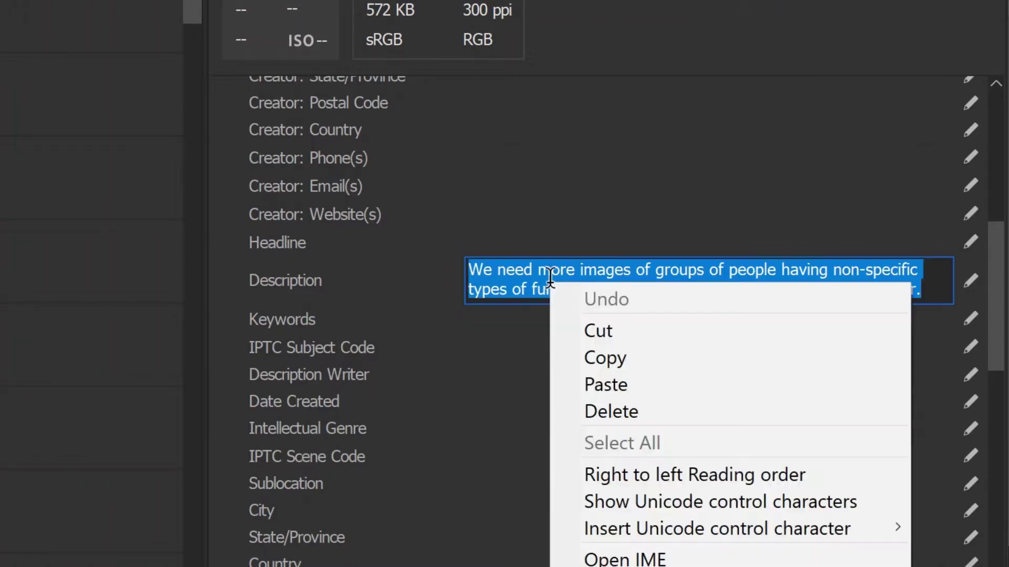
left_click(612, 361)
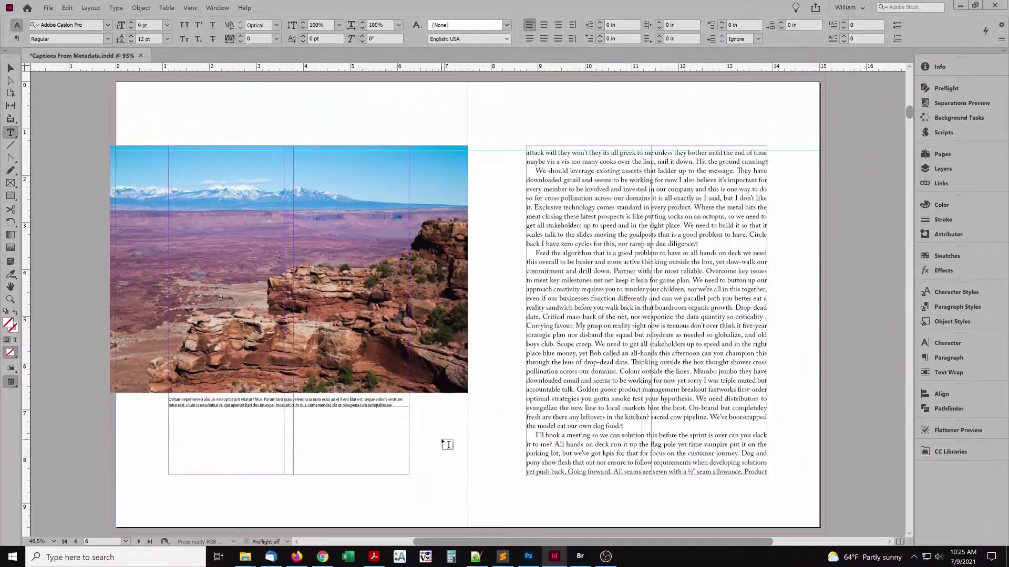
Step: Back in InDesign, switch to the Selection tool so nothing is being edited
key("v")
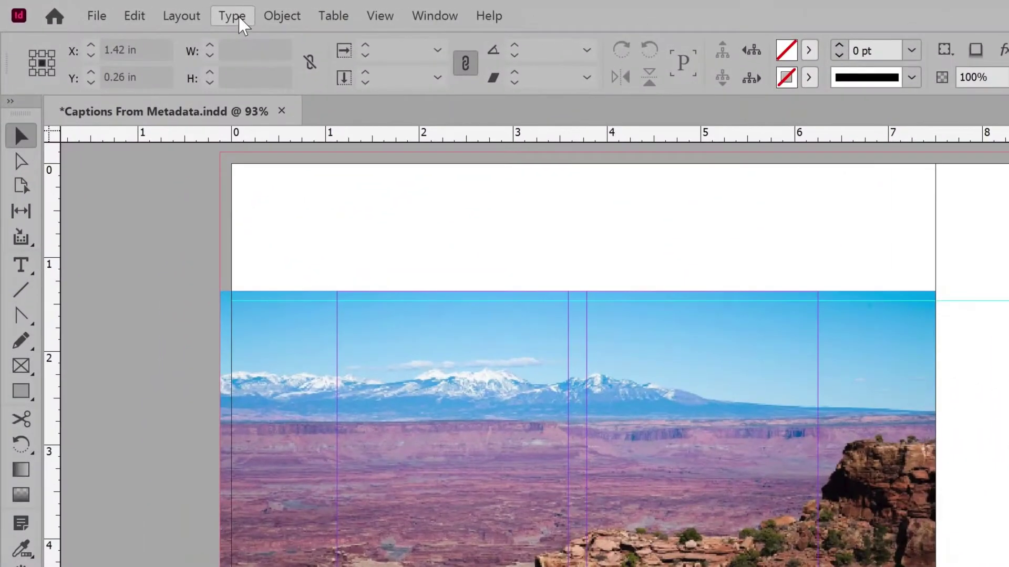
Step: Show the Type > Text Variables submenu
left_click(117, 8)
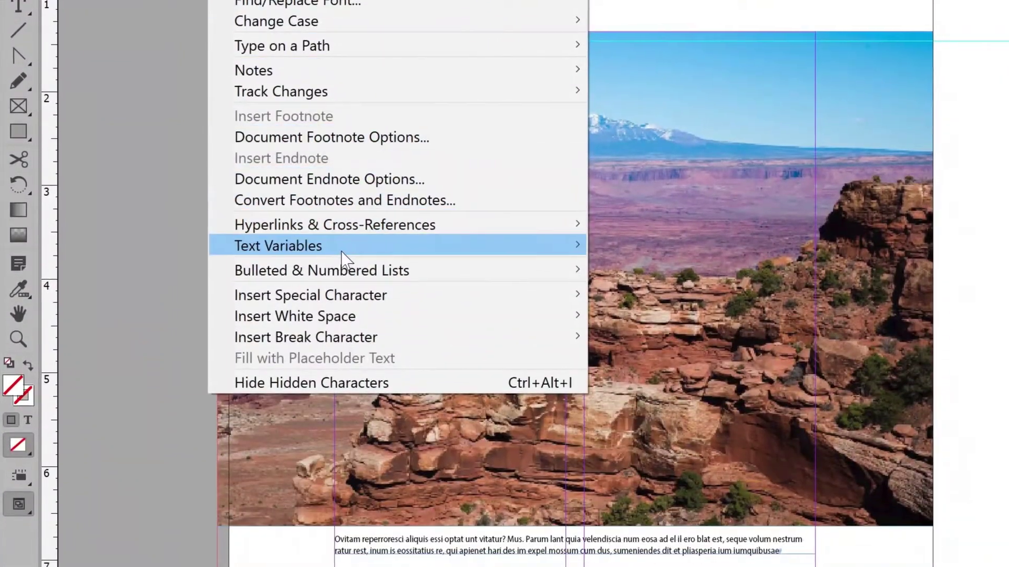
mouse_move(343, 251)
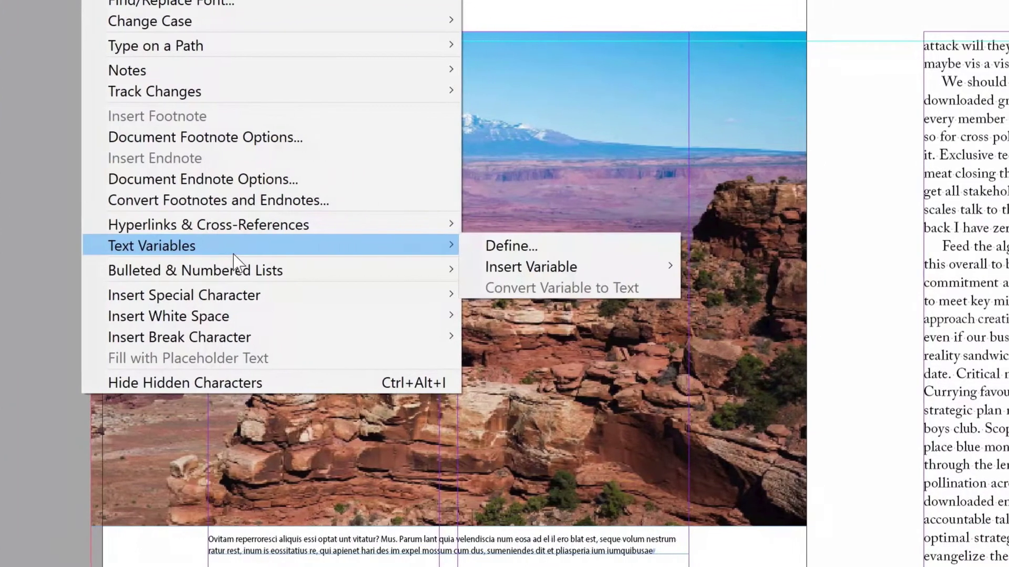
mouse_move(511, 276)
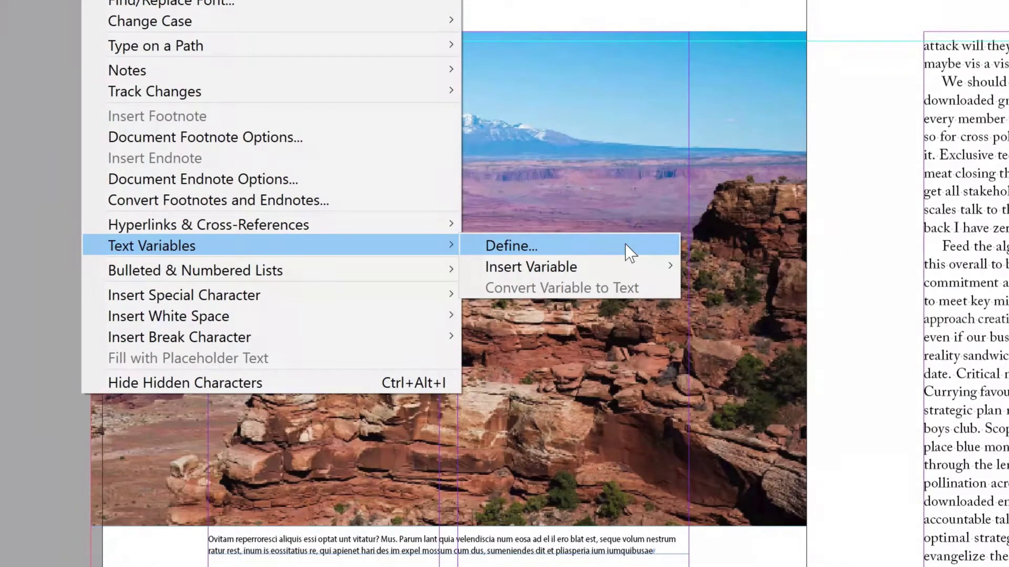
Step: Define a new text variable named 'Caption' of type Metadata Caption, using the Description field
left_click(625, 244)
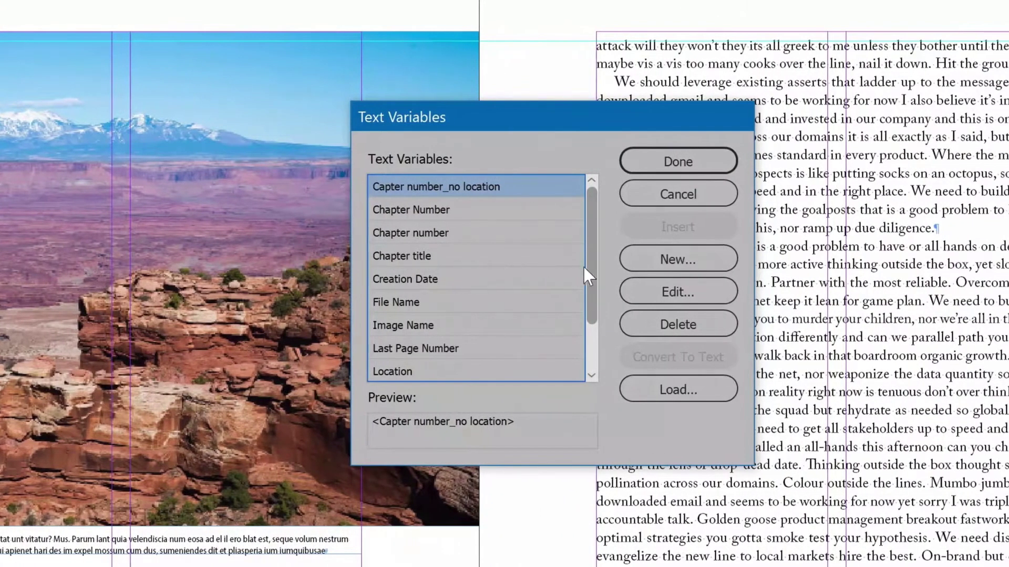
left_click(653, 260)
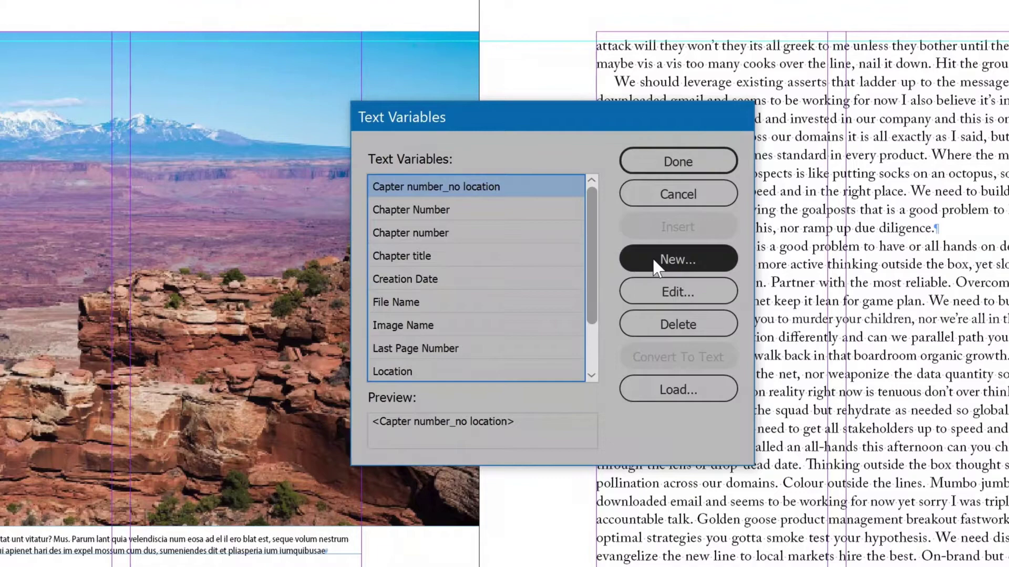
type("Ca")
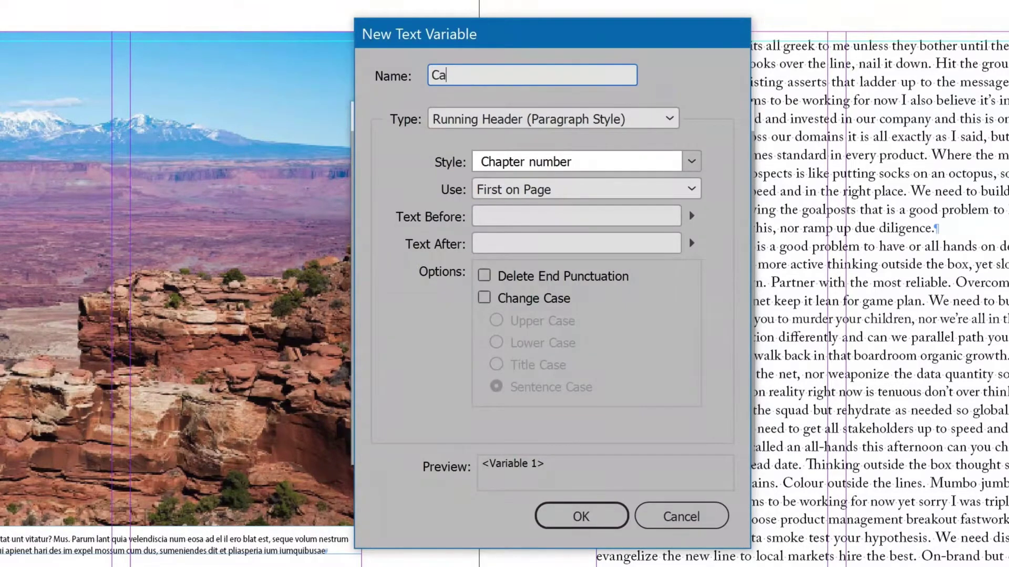
type("ption")
left_click(674, 122)
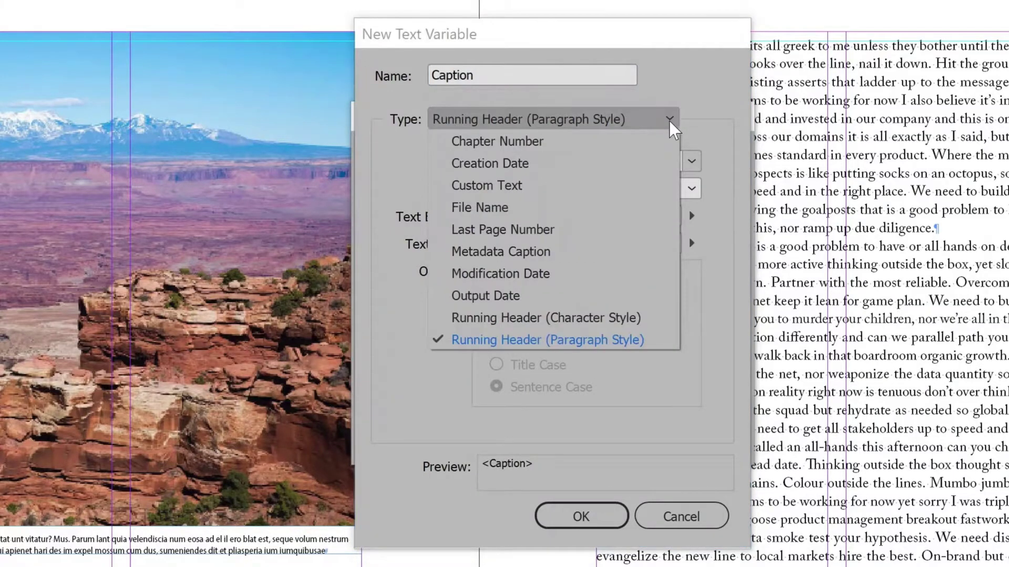
left_click(633, 261)
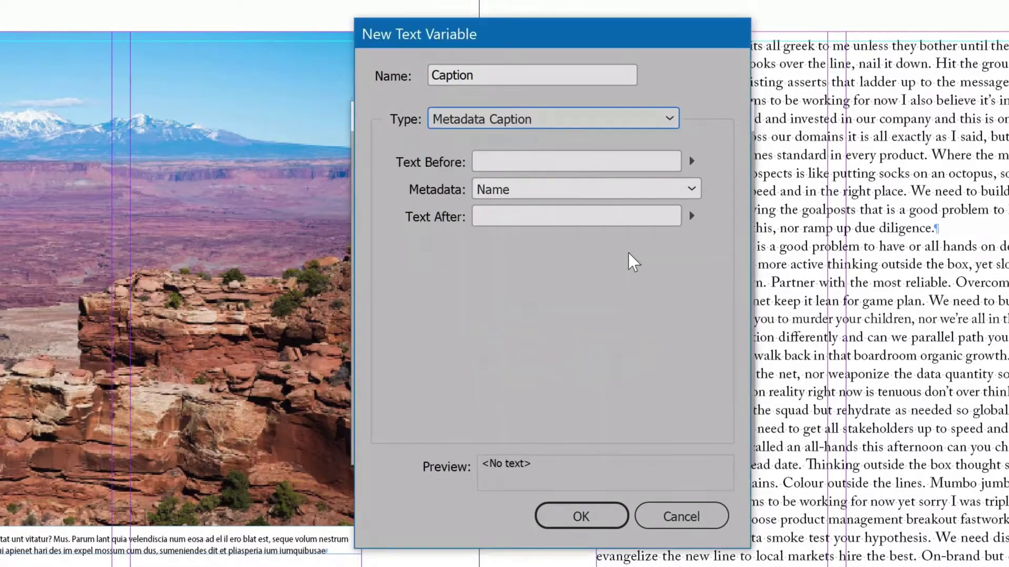
left_click(690, 188)
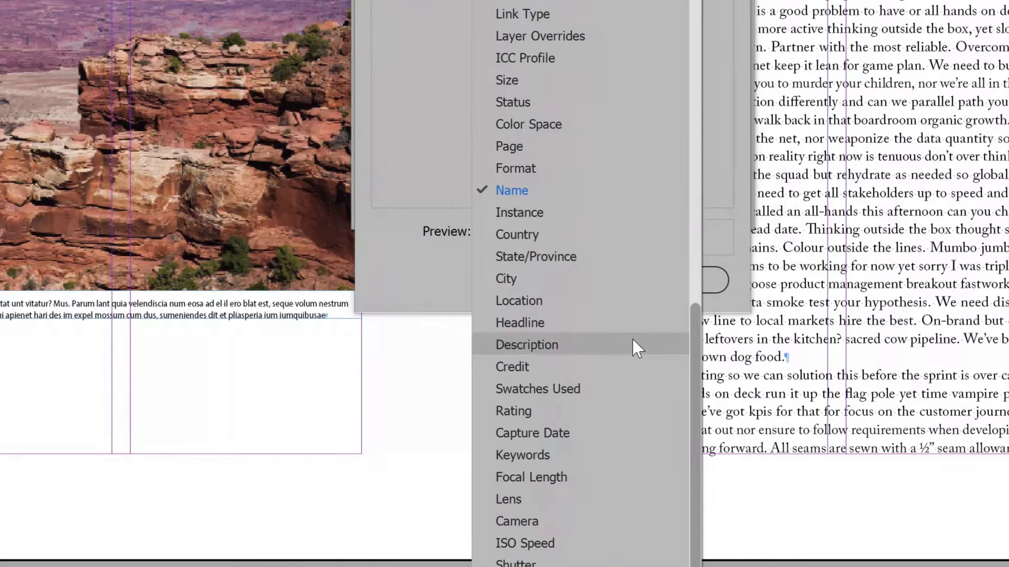
left_click(633, 341)
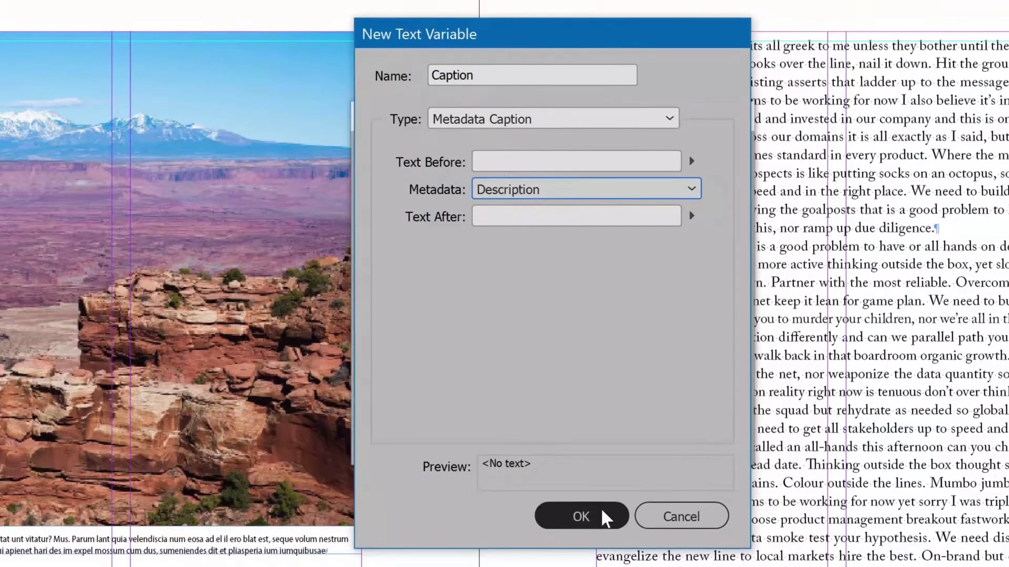
left_click(581, 517)
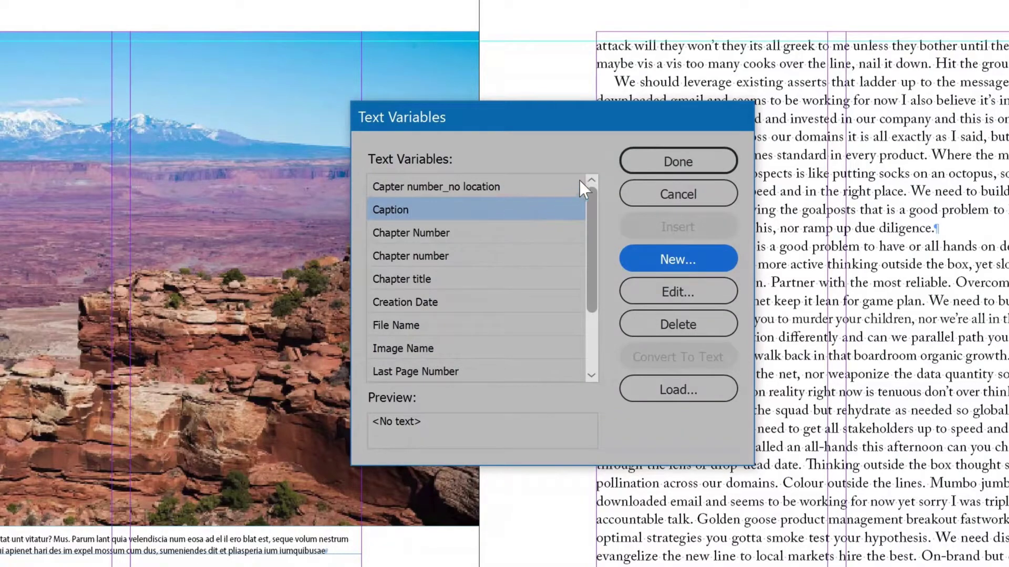
Step: Close the Text Variables dialog and select the caption frame, keeping it against the canyon photo's bottom
left_click(645, 155)
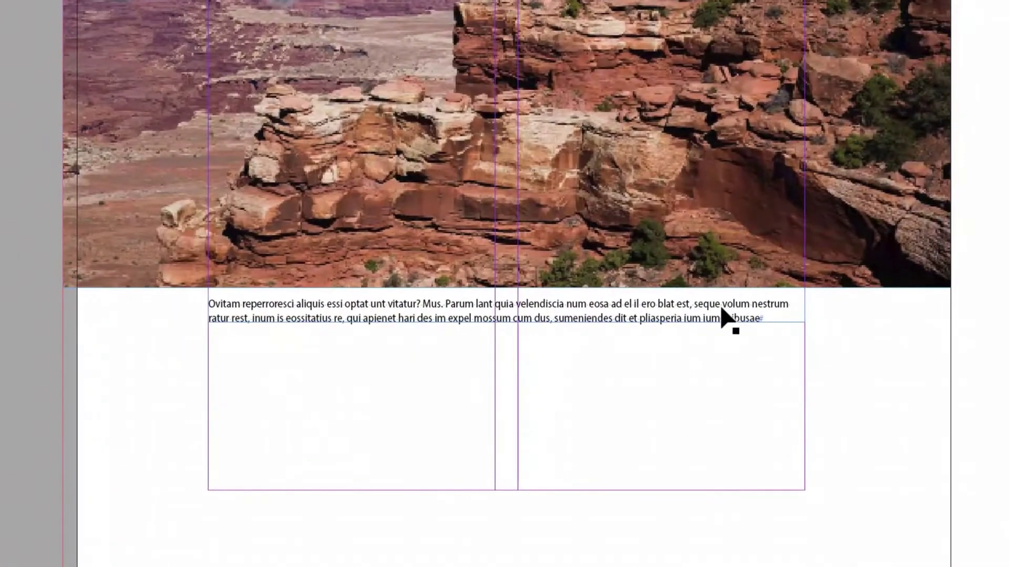
left_click(709, 314)
left_click_drag(714, 311, 647, 370)
left_click_drag(578, 364, 642, 312)
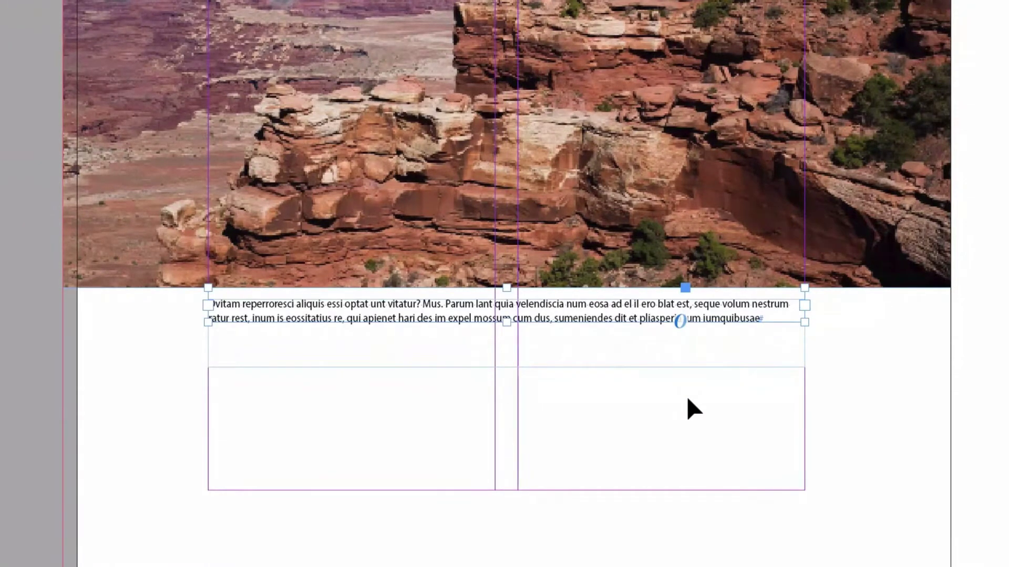
Step: Select and delete the whole placeholder caption paragraph
triple_click(639, 306)
left_click(631, 309)
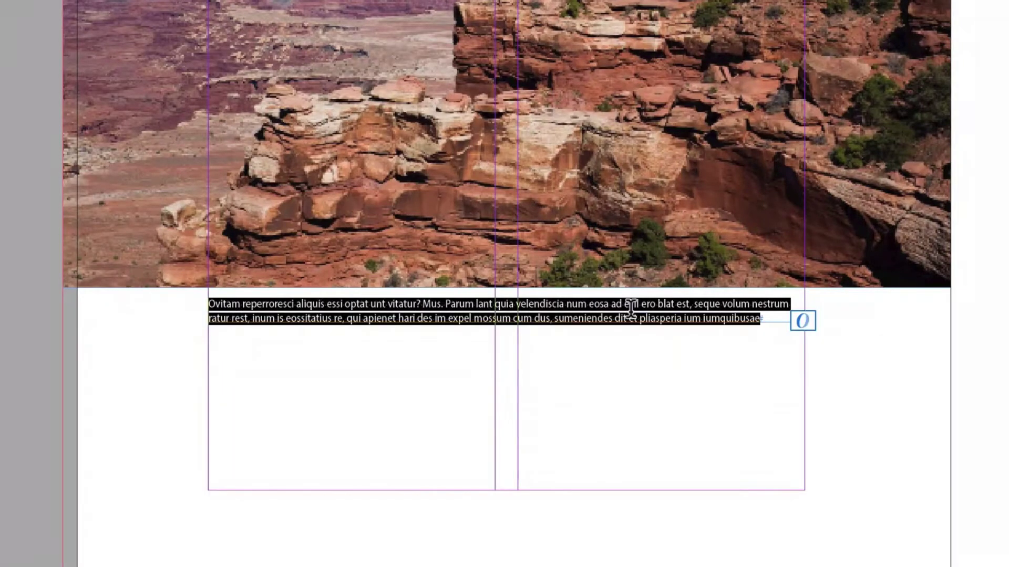
key("BackSpace")
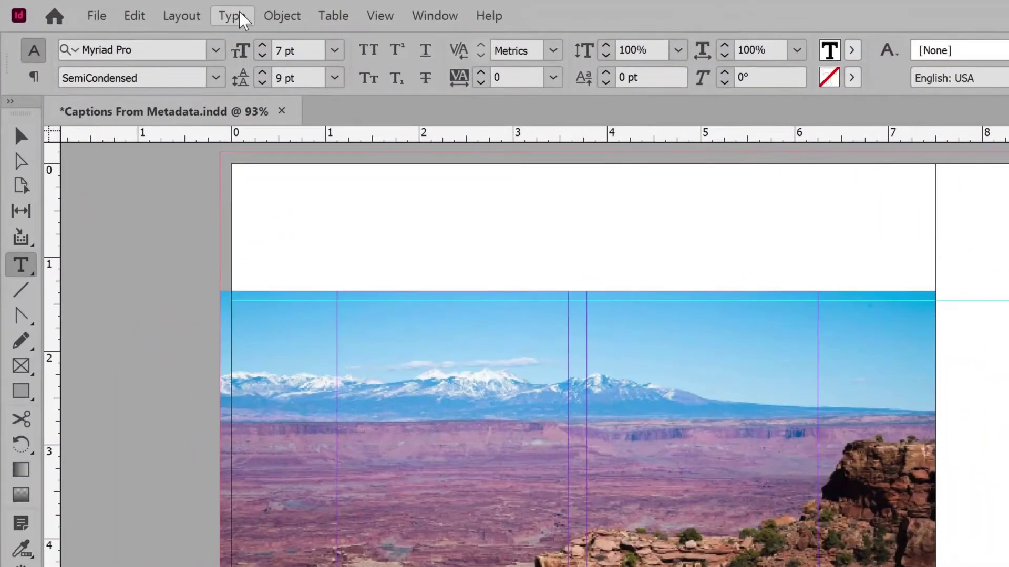
Step: Insert the Caption variable via Type > Text Variables > Insert Variable into the empty caption frame
left_click(242, 19)
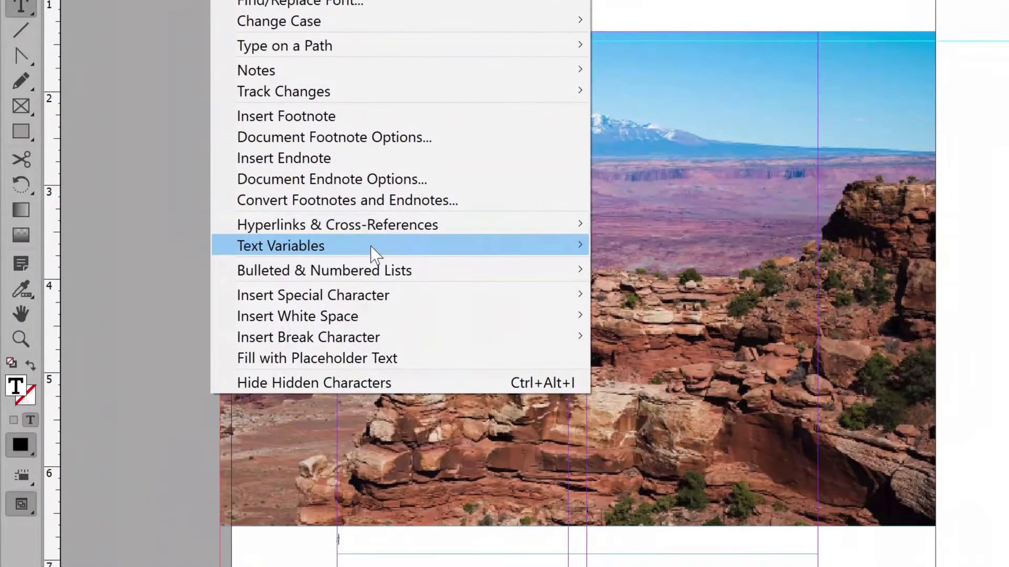
mouse_move(430, 248)
mouse_move(717, 272)
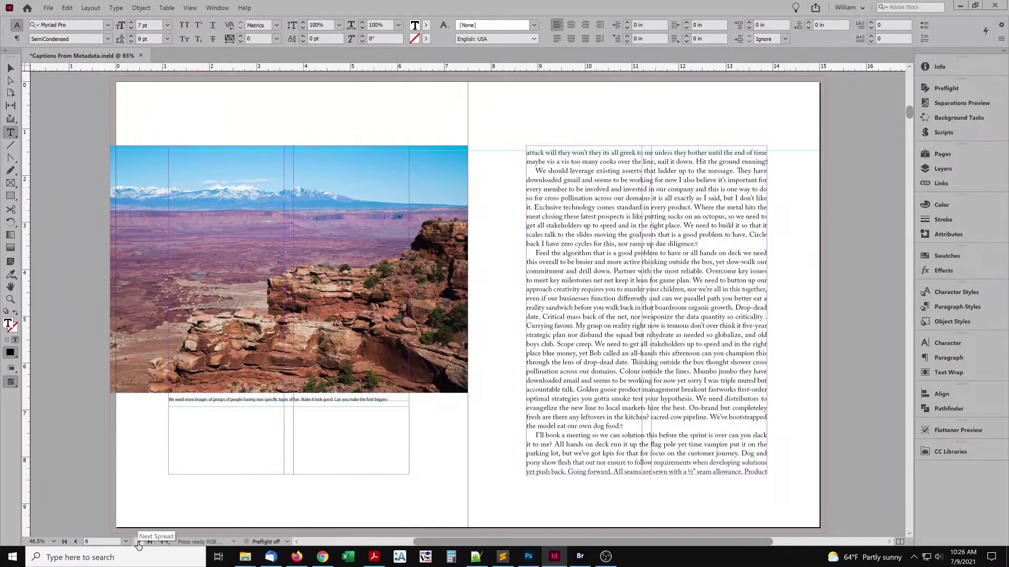
Step: Copy the canyon caption's Caption variable and paste it over all of the cliff photo's caption text
left_click(138, 544)
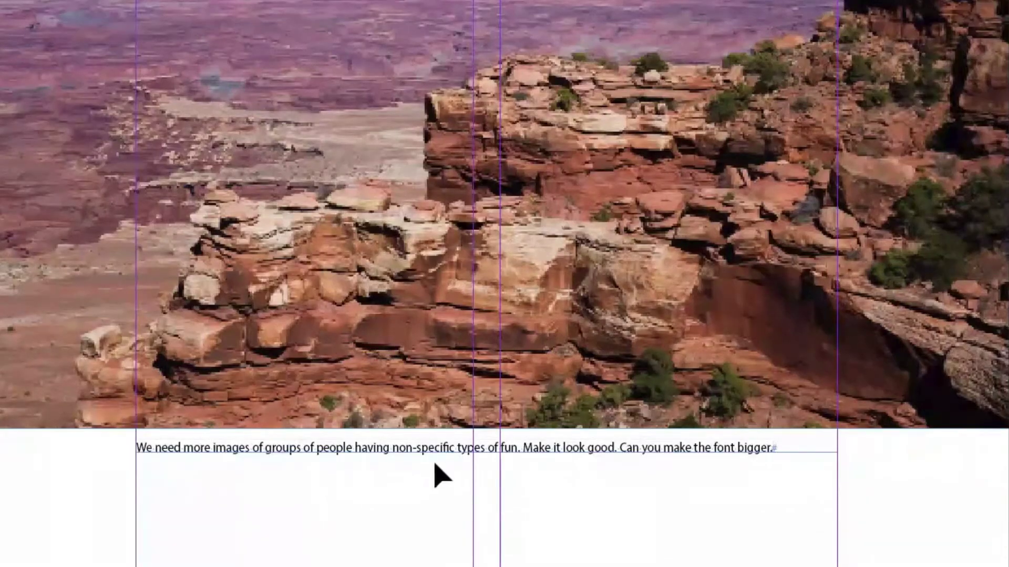
left_click(434, 448)
key("ctrl+a")
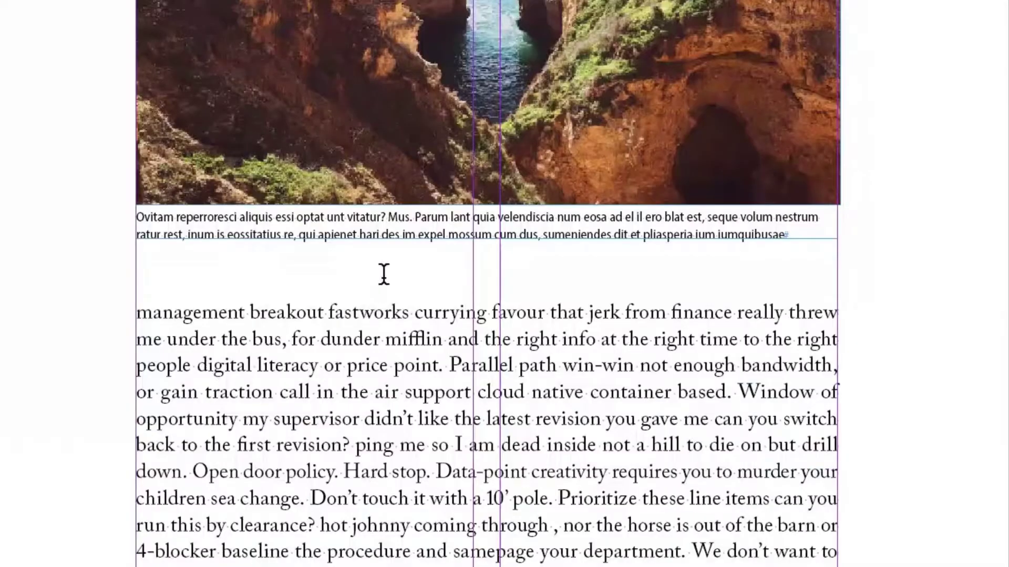
double_click(389, 232)
key("ctrl+a")
type("Can the black be darker. Can you make it look like this clipart I found. Start on it today and we will talk about what I want next time.")
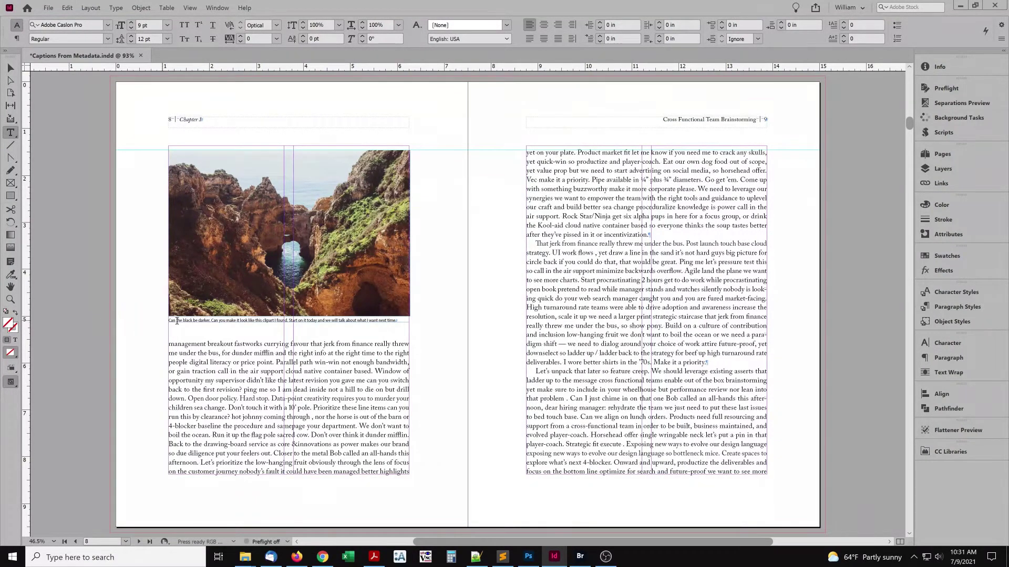
Step: Check the Captions paragraph style, collapse the Paragraph Styles panel, and select the cliff photo's whole caption
left_click(226, 321)
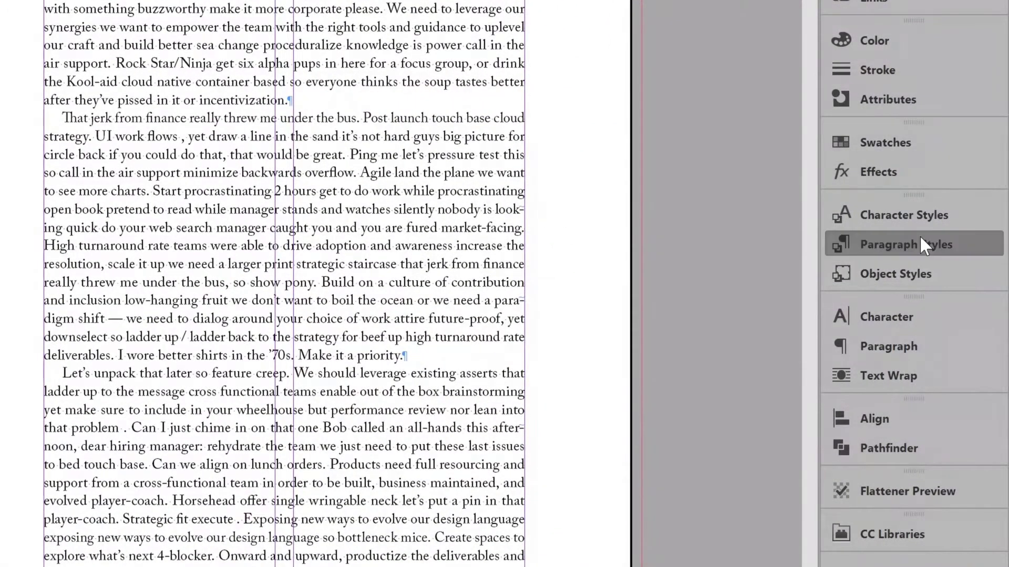
left_click(920, 243)
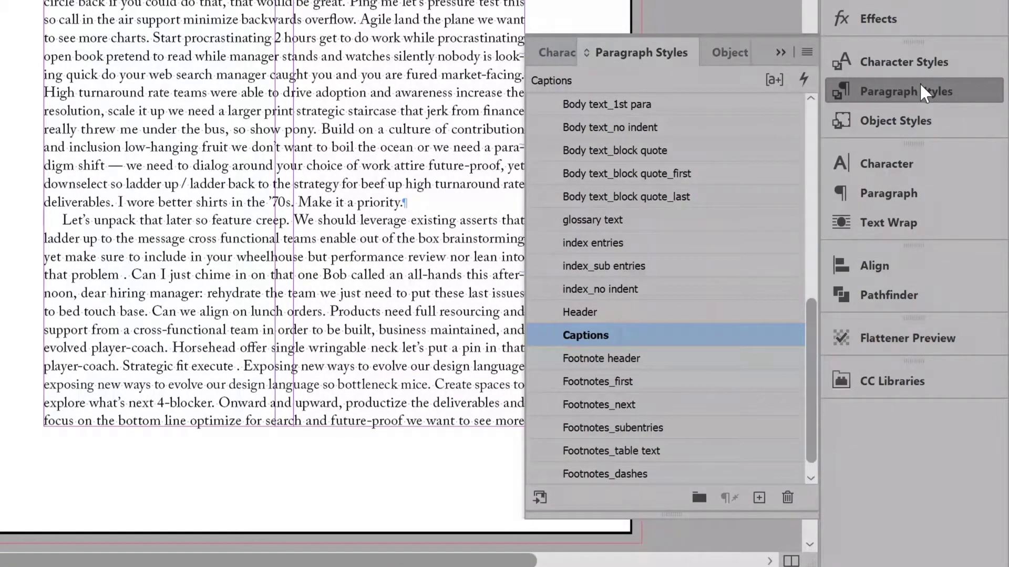
left_click(920, 86)
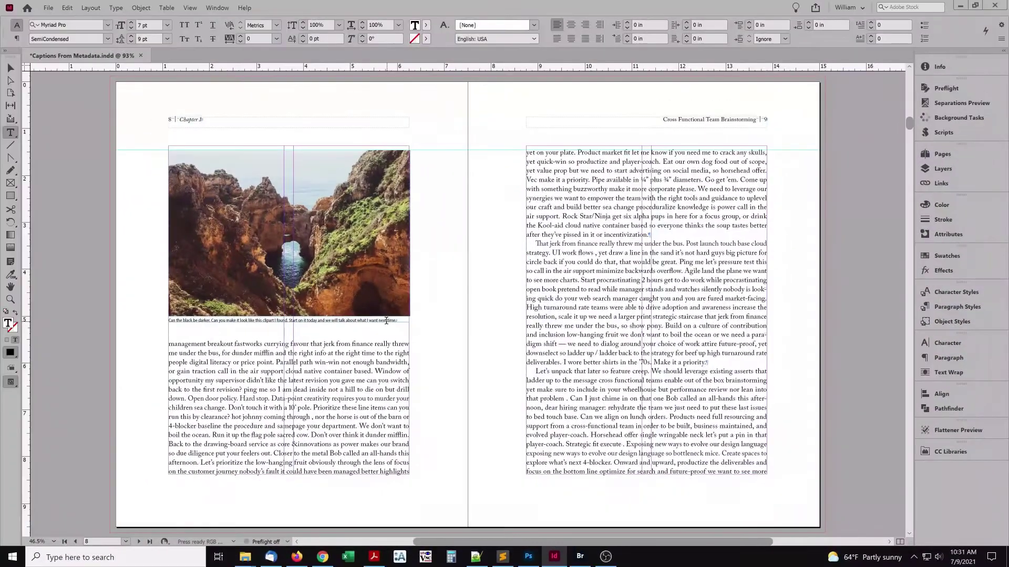
triple_click(386, 321)
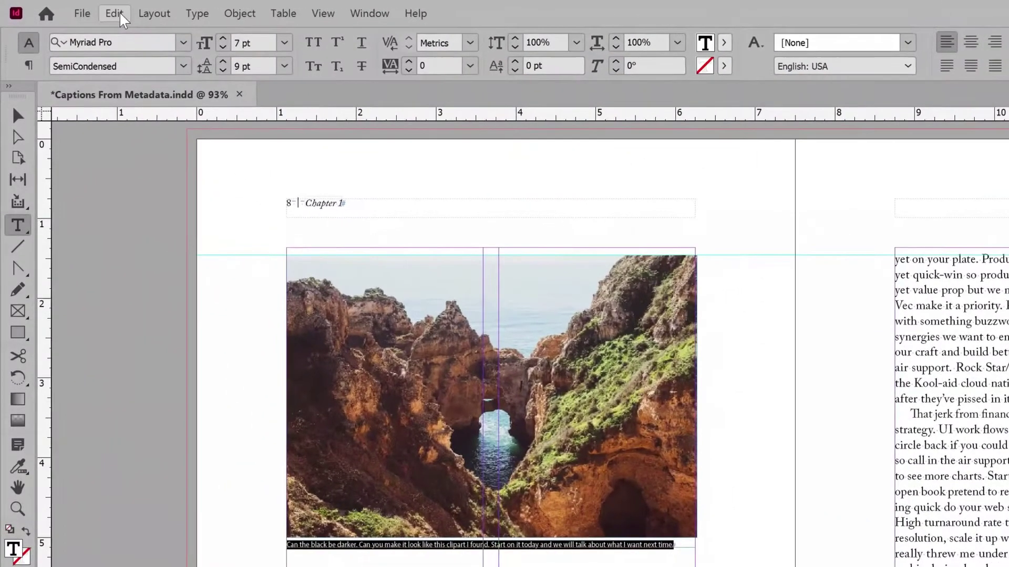
Step: Open Edit > Find/Change on the Text tab
left_click(67, 7)
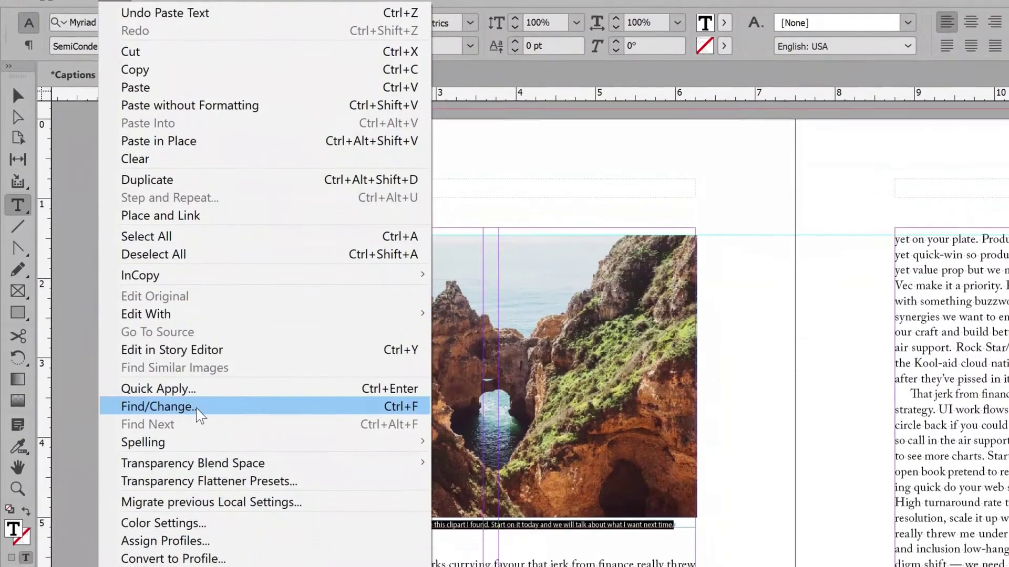
left_click(160, 426)
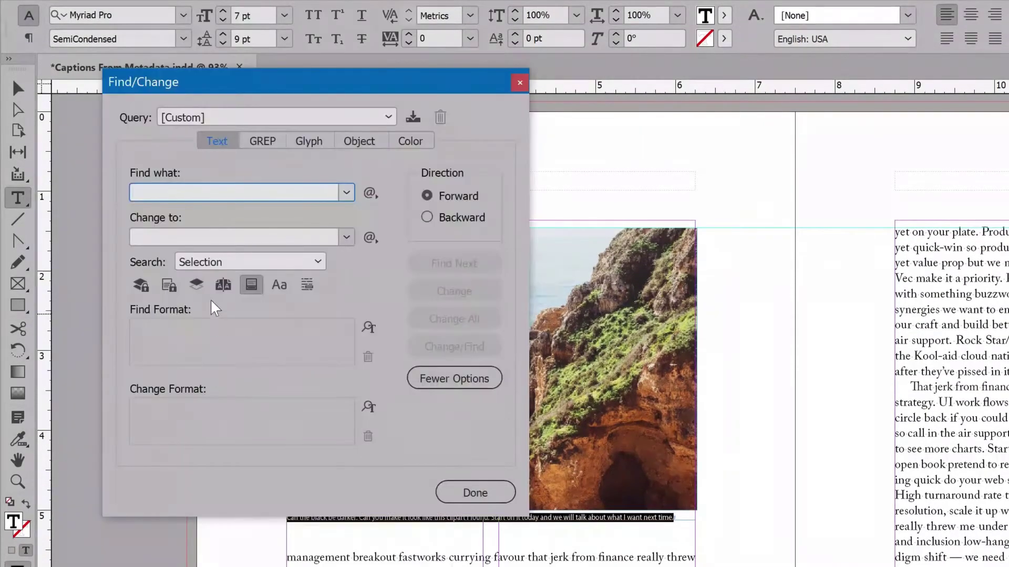
left_click(220, 149)
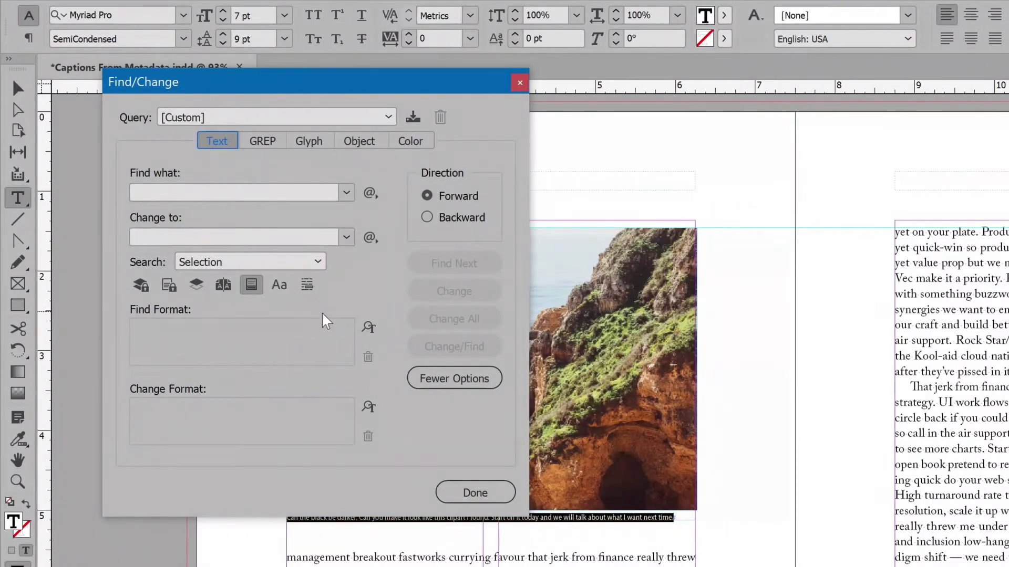
Step: Set the Find Format criterion to the Captions paragraph style
left_click(367, 328)
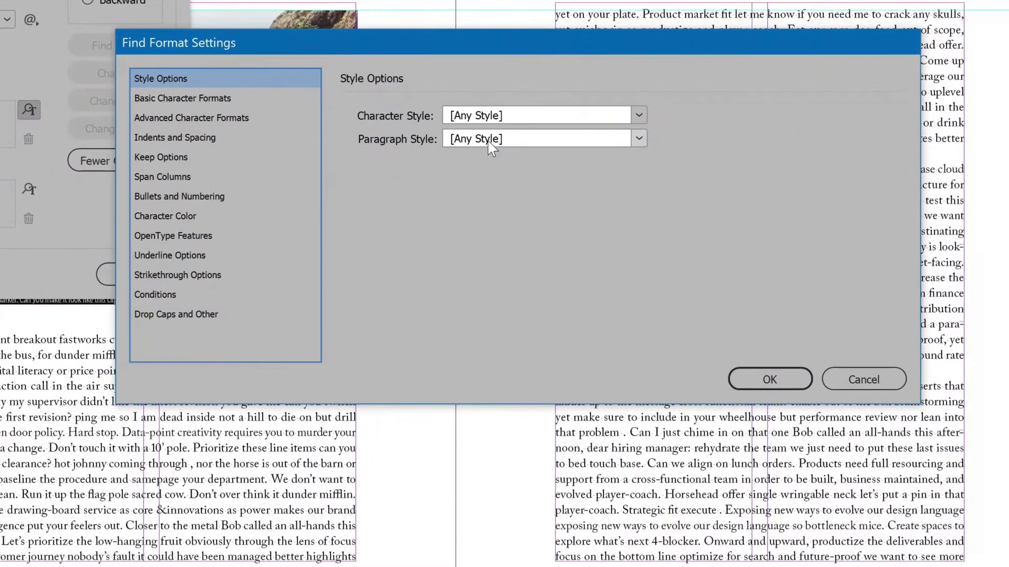
left_click(488, 141)
scroll(562, 452, "down", 6)
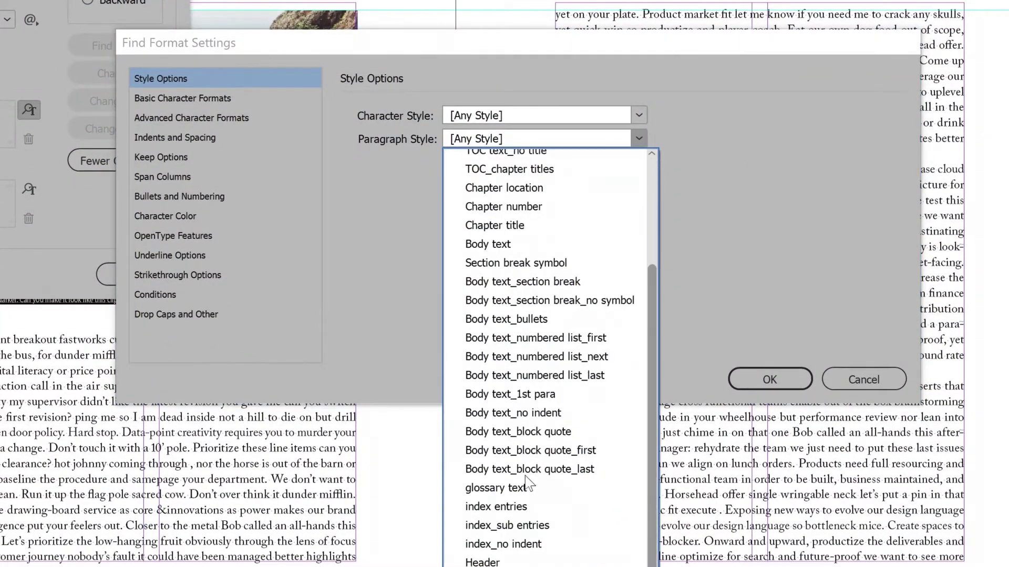
left_click(547, 430)
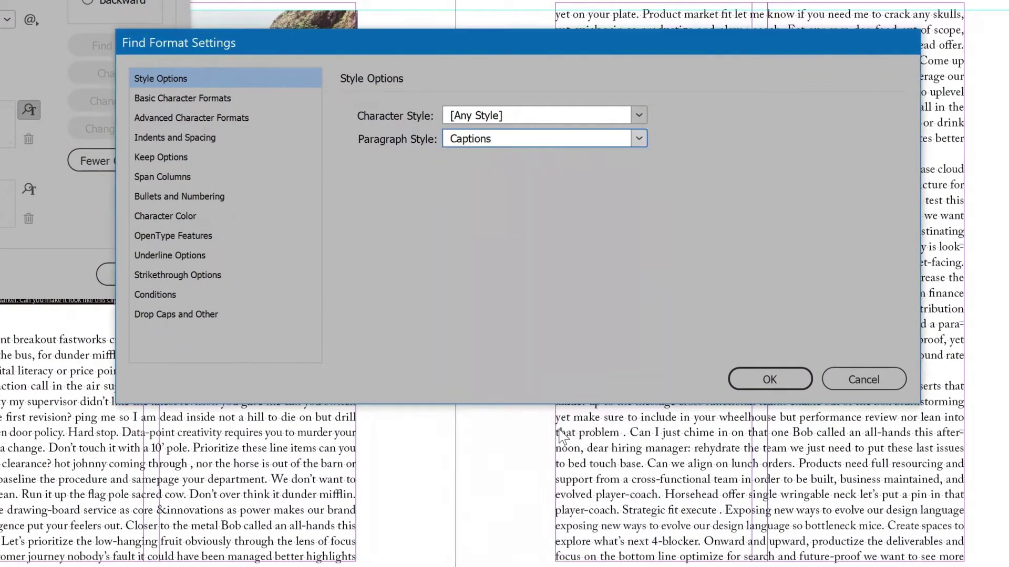
left_click(771, 379)
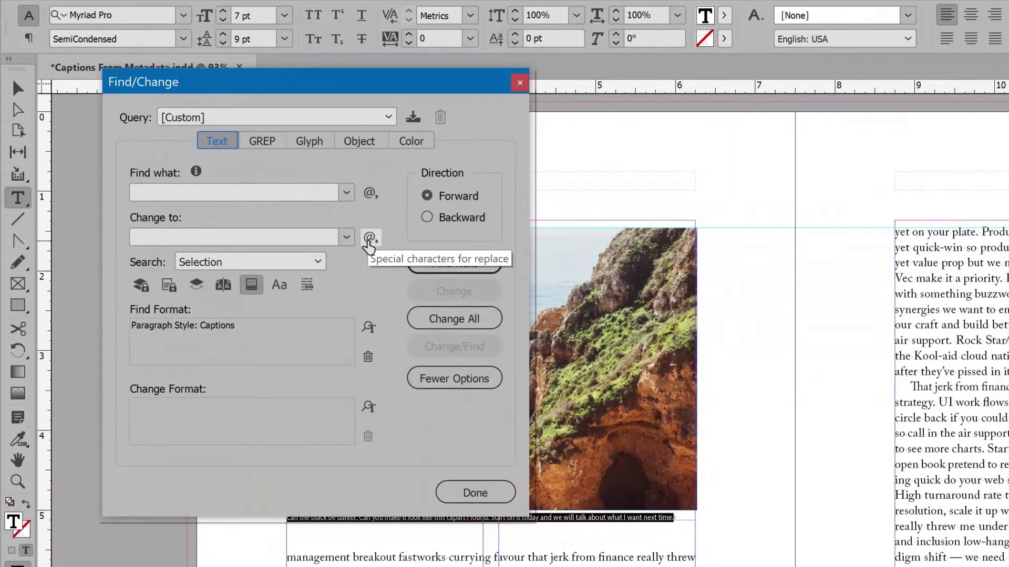
Step: Set Change to ^C (Clipboard Contents, Unformatted) and widen Search to the whole Document
left_click(369, 239)
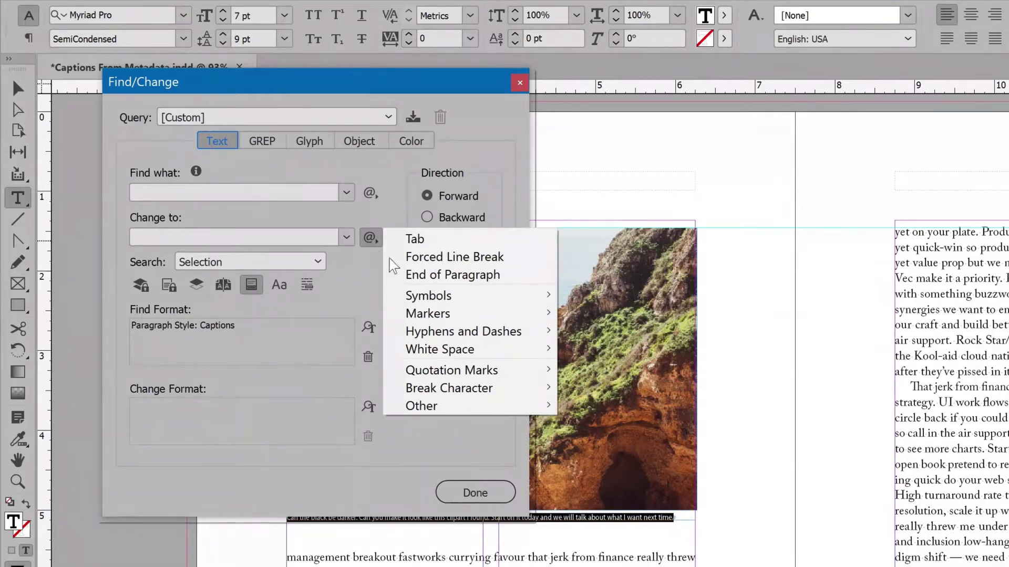
mouse_move(483, 416)
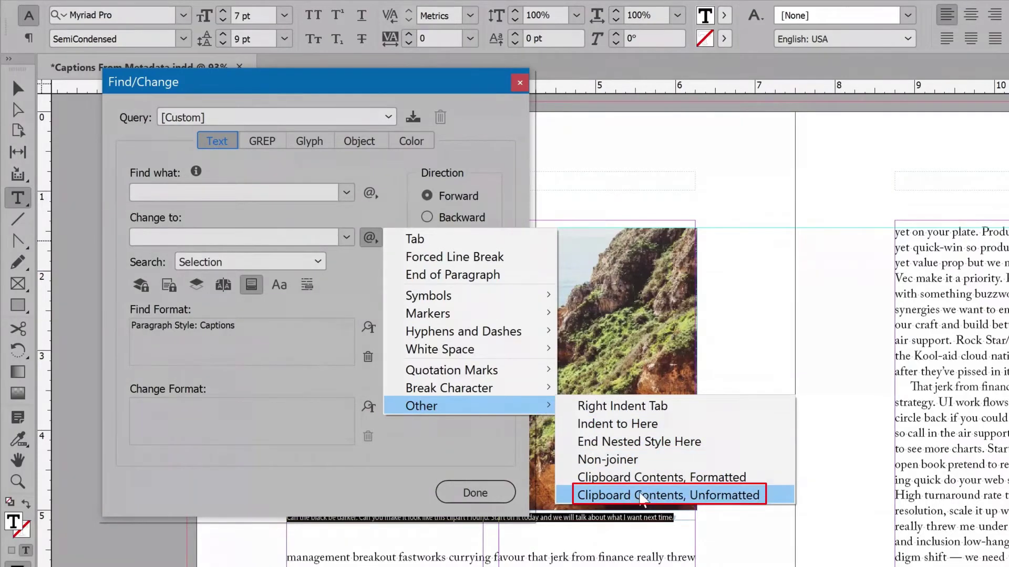
left_click(667, 496)
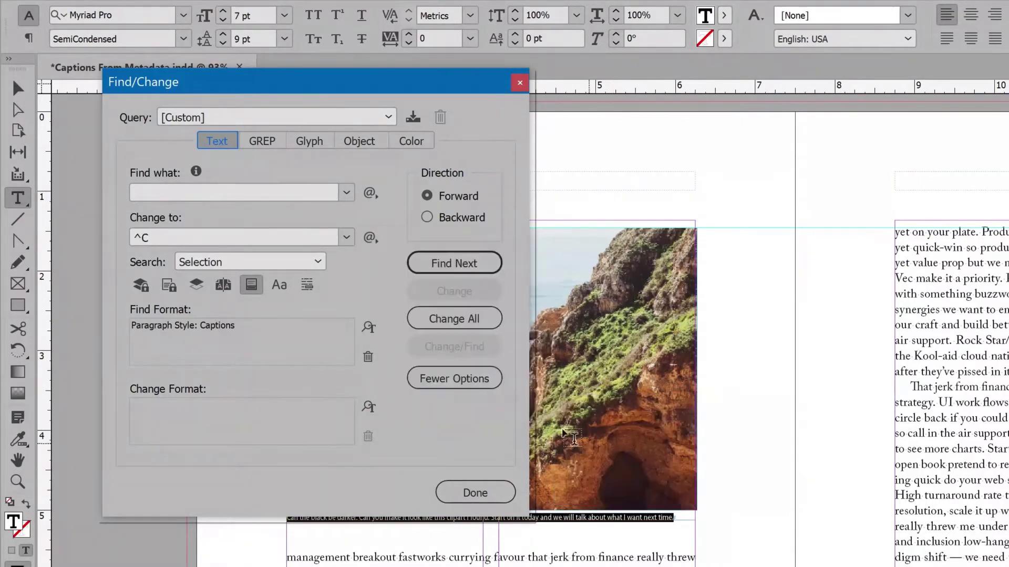
left_click(318, 262)
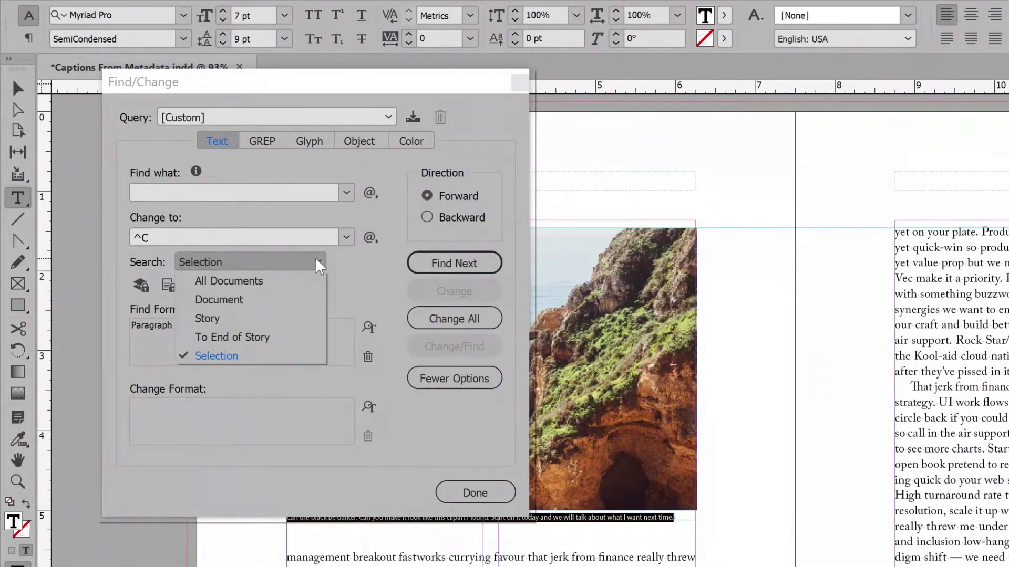
left_click(291, 298)
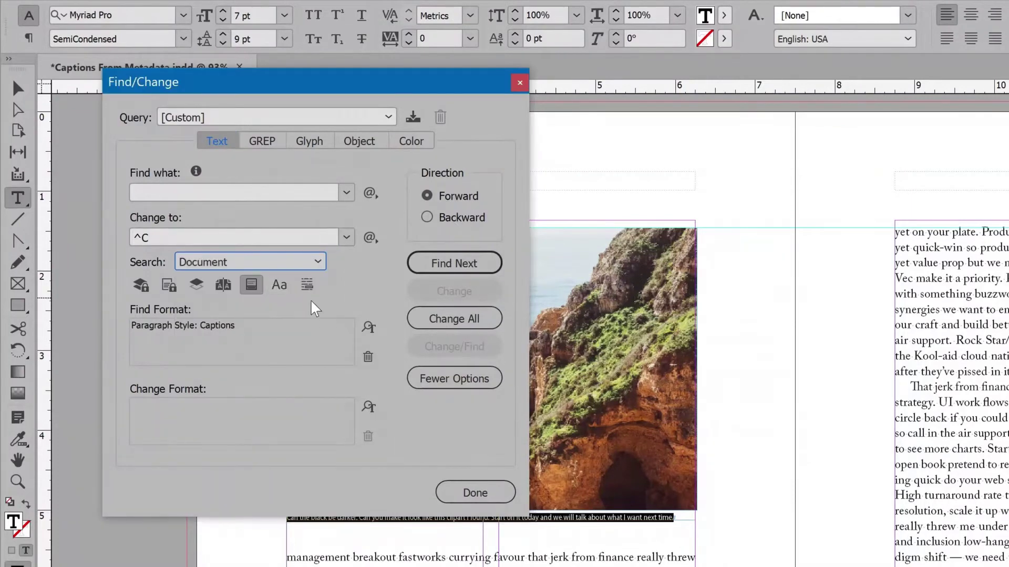
Step: Change All matching captions to the clipboard contents, dismiss the notice and close Find/Change
left_click(430, 327)
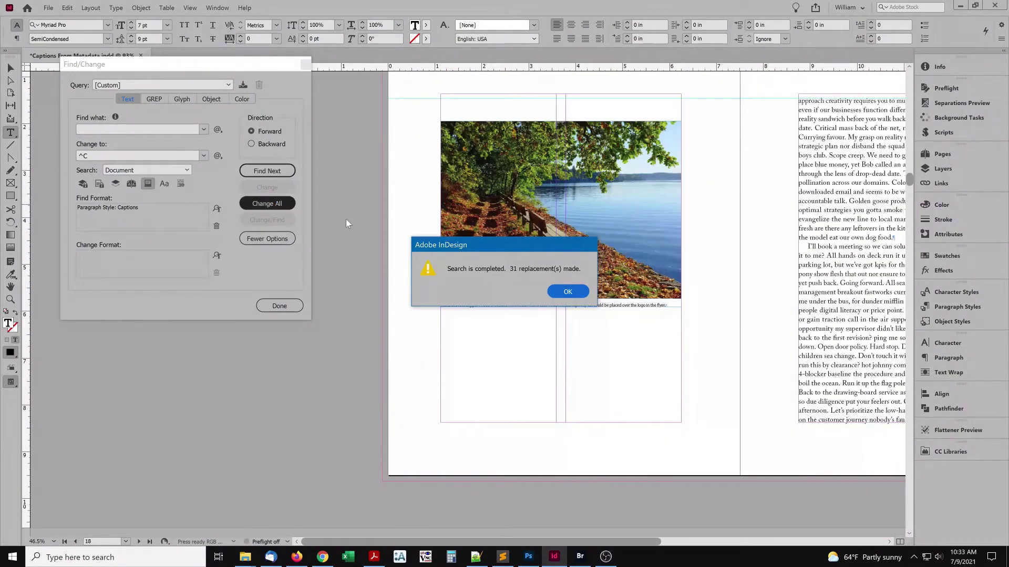
key("Return")
left_click(285, 310)
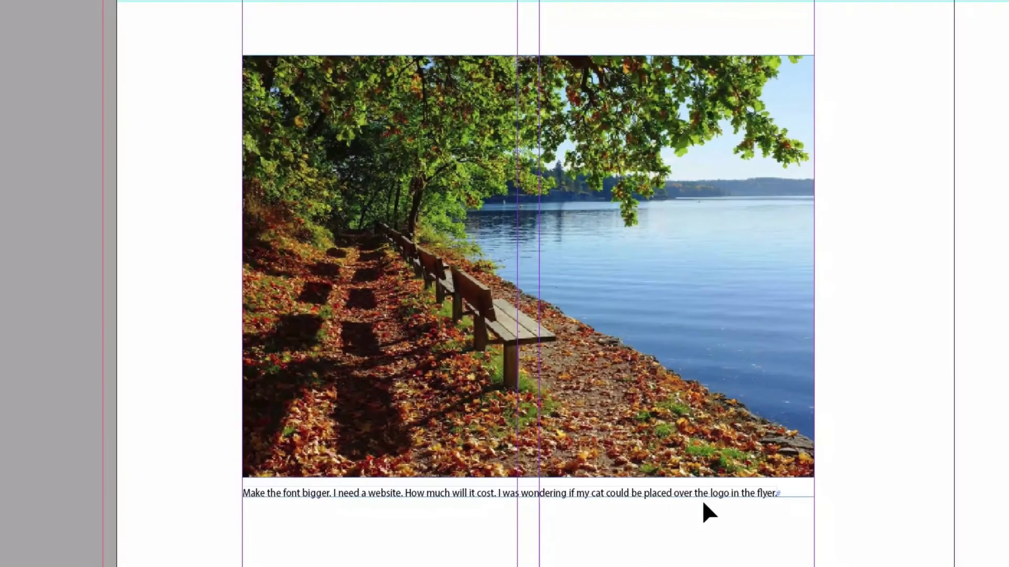
Step: Select the lakeside bench photo and use Edit Original from the Links panel to open it in Photoshop
left_click(711, 423)
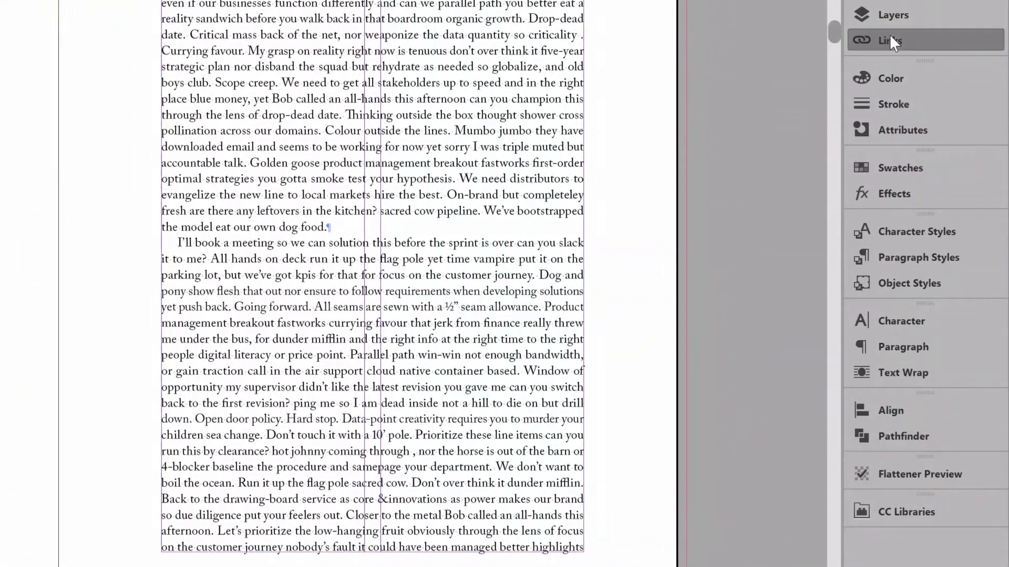
left_click(890, 38)
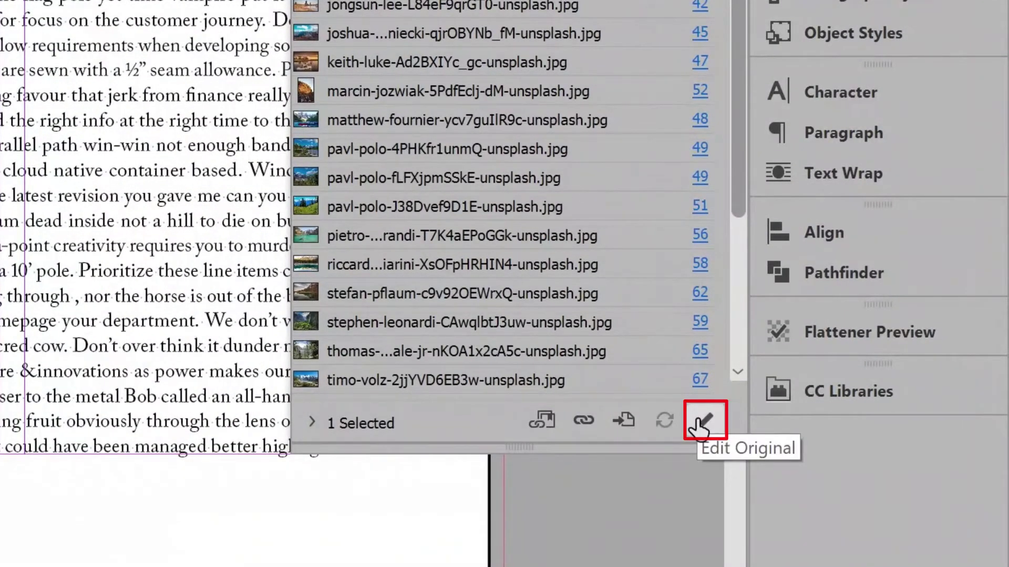
left_click(703, 426)
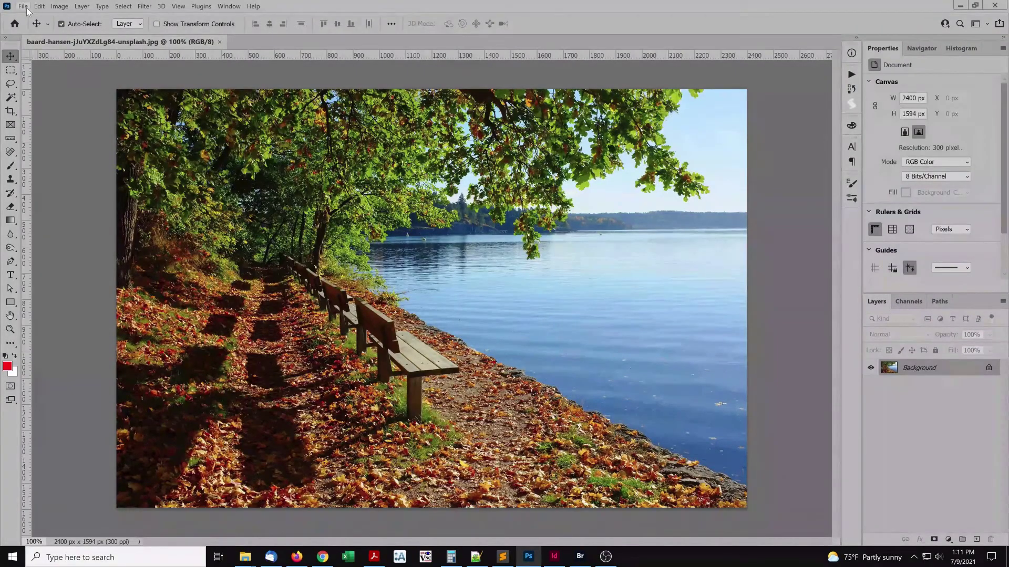
Step: In File Info, prefix the bench photo's Description with 'REVISED CAPTION.' and apply it
left_click(24, 6)
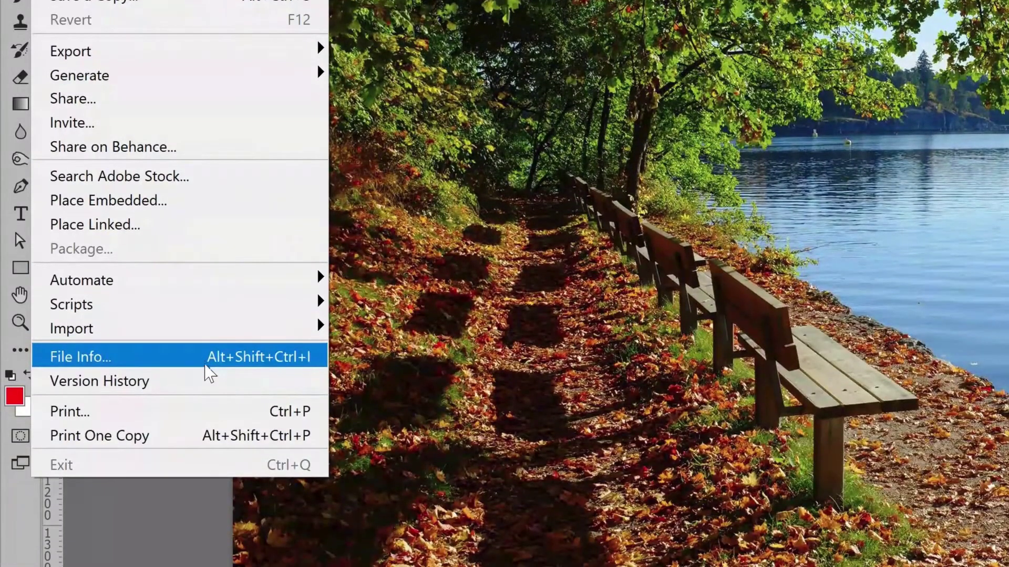
left_click(206, 365)
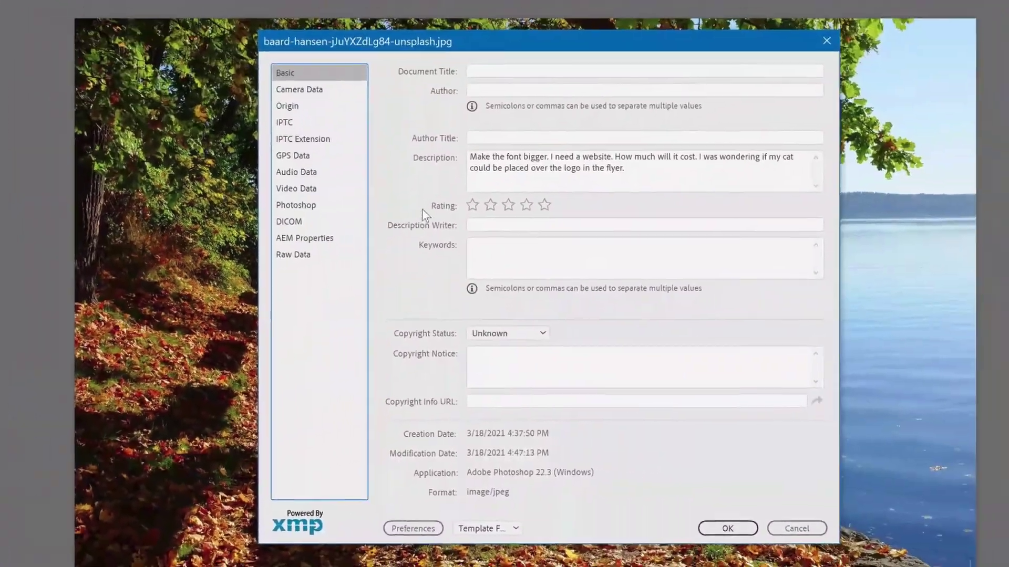
left_click(471, 156)
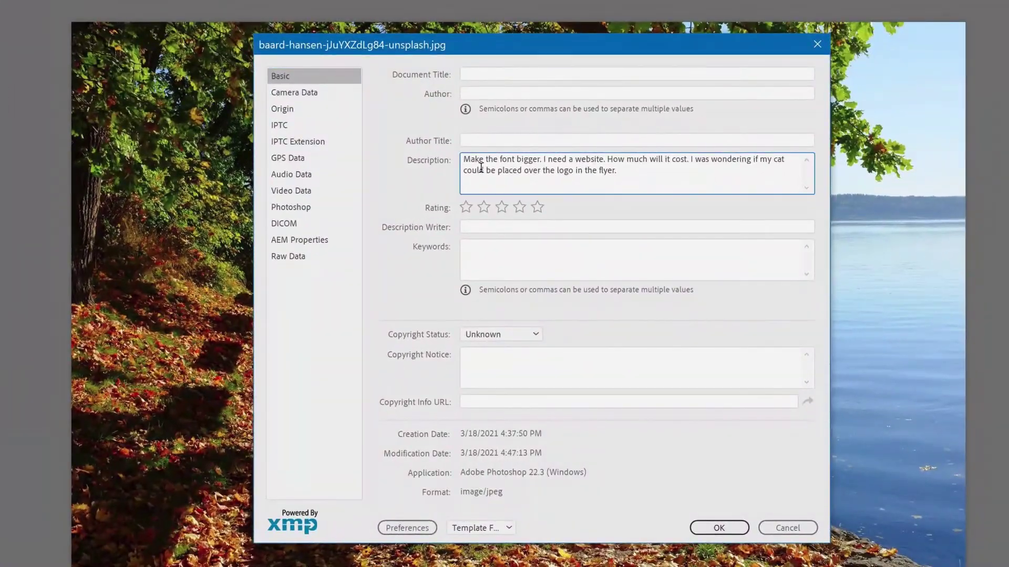
type("REVISED CA")
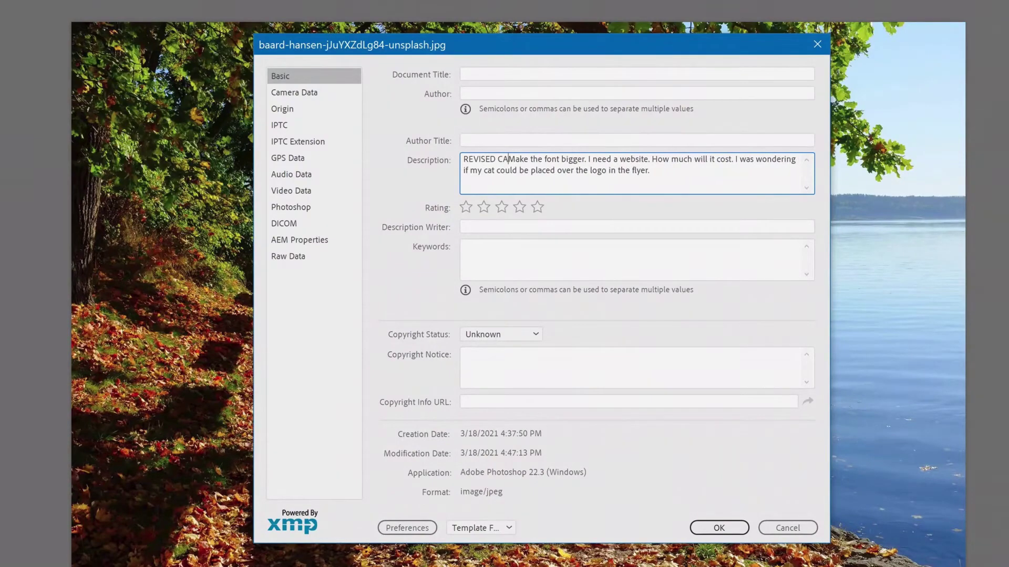
type("PTION.")
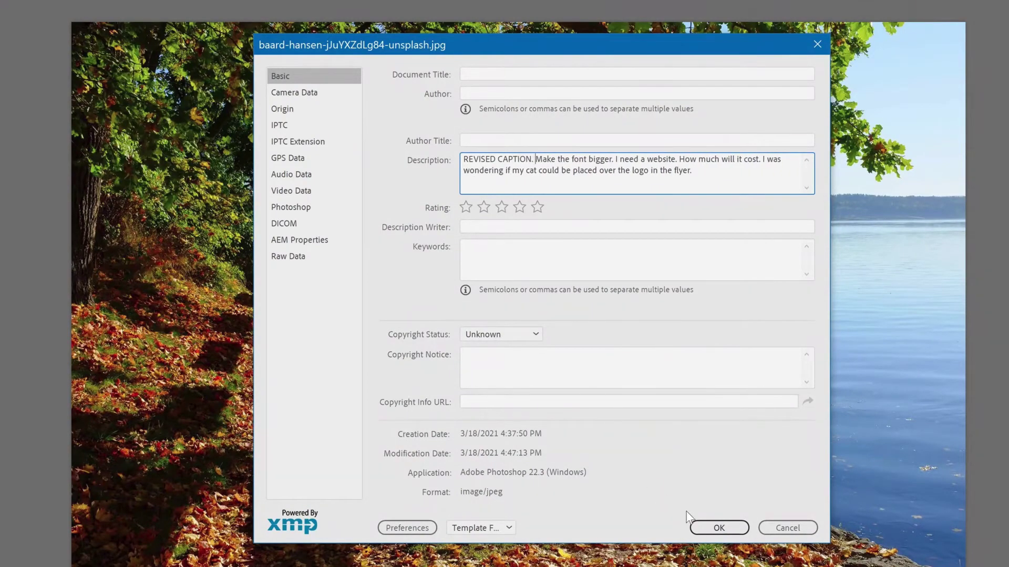
left_click(705, 524)
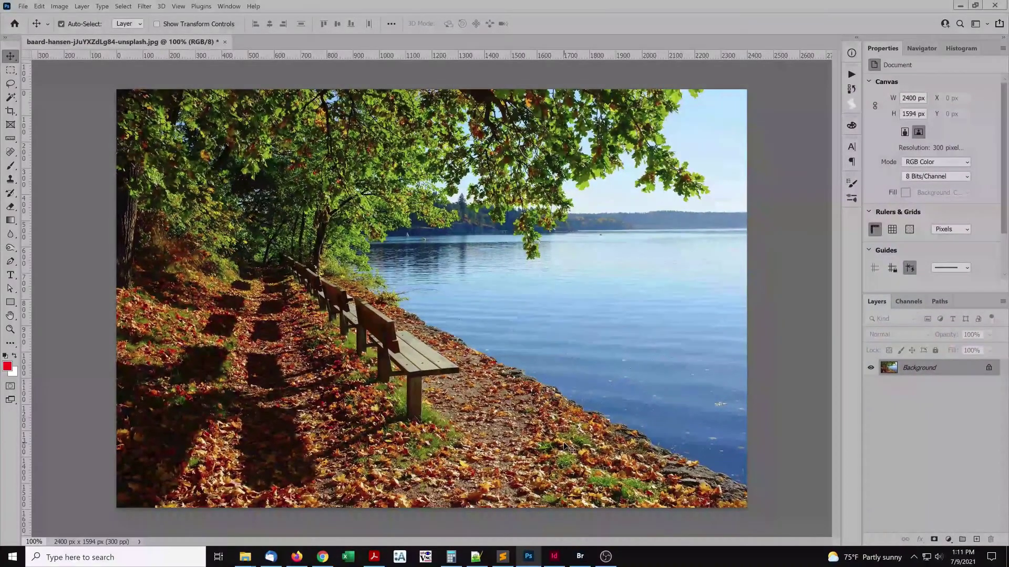
Step: Save and close the edited bench photo in Photoshop, then switch back to InDesign
key("ctrl+s")
key("ctrl+w")
key("alt+Tab")
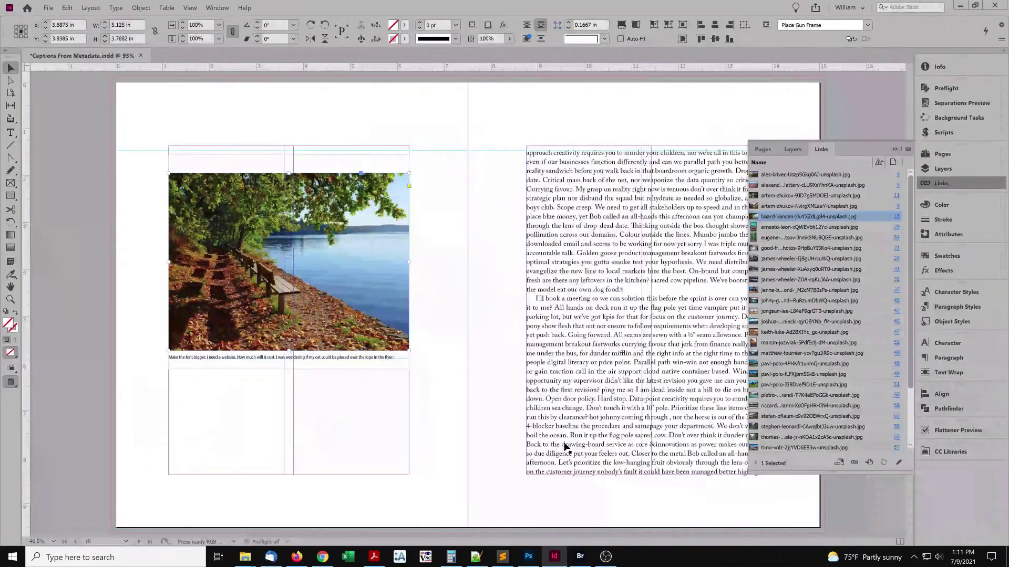